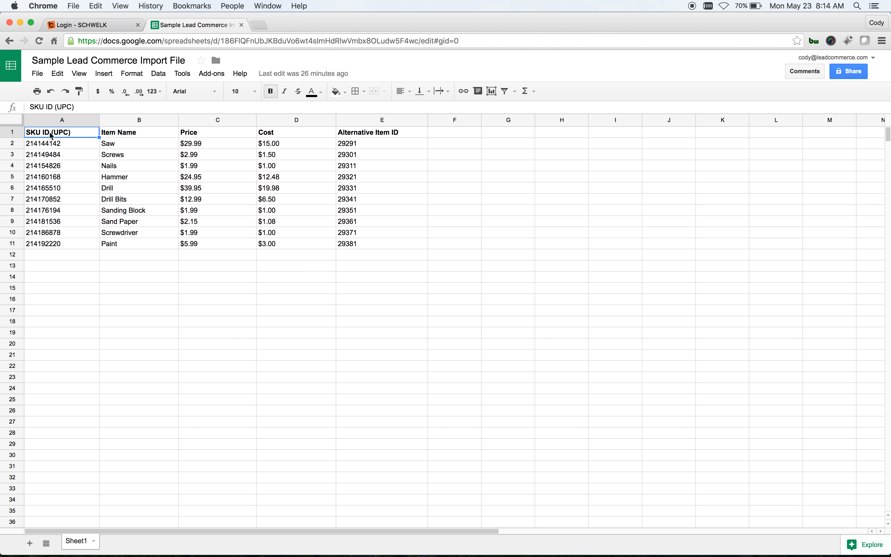
Step: Review the Item Name, Price, Cost and Alternative Item ID column headers of the import spreadsheet
left_click(146, 138)
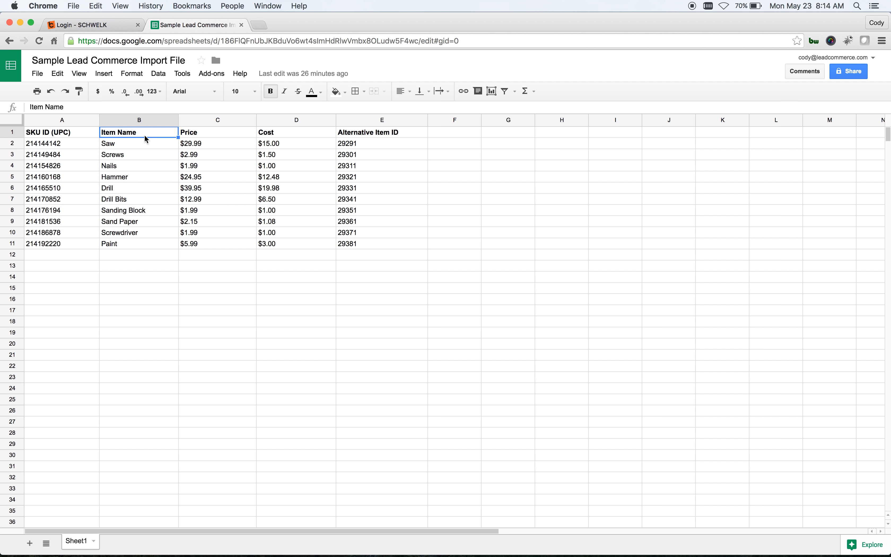
left_click(222, 136)
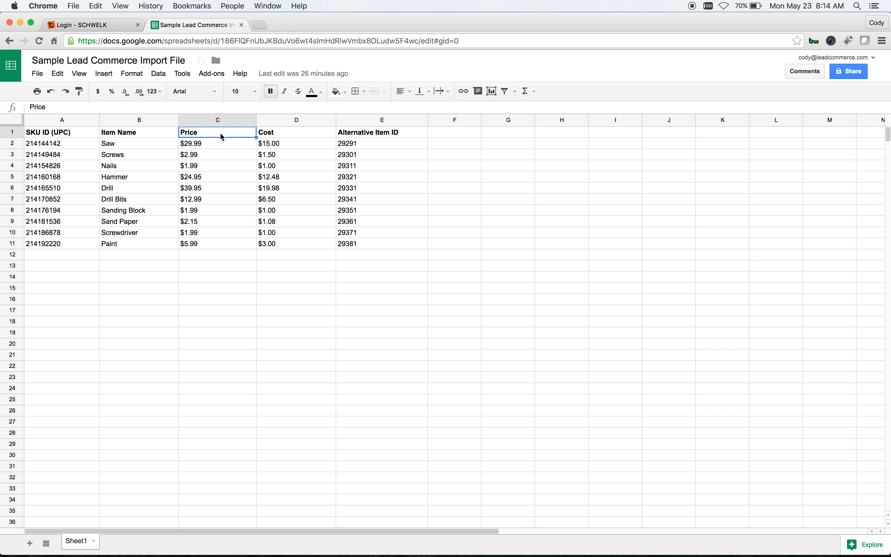
left_click(287, 133)
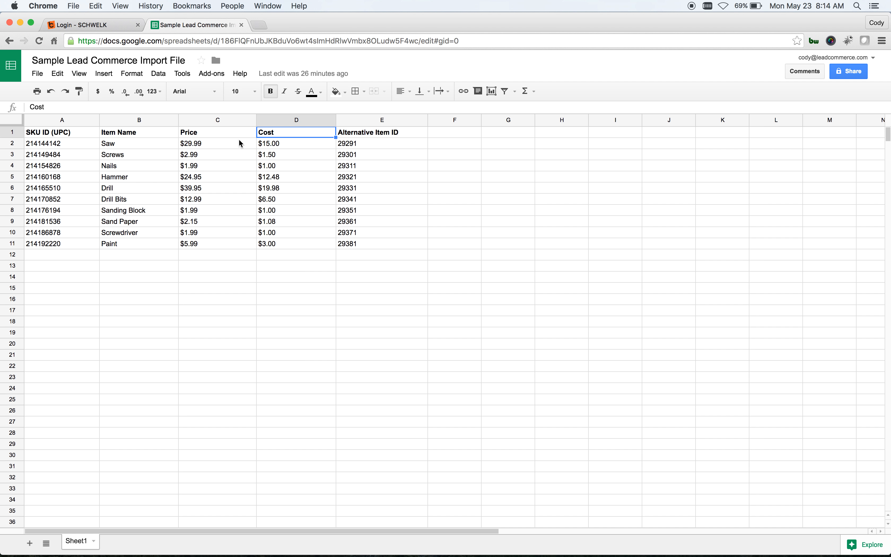
left_click(215, 138)
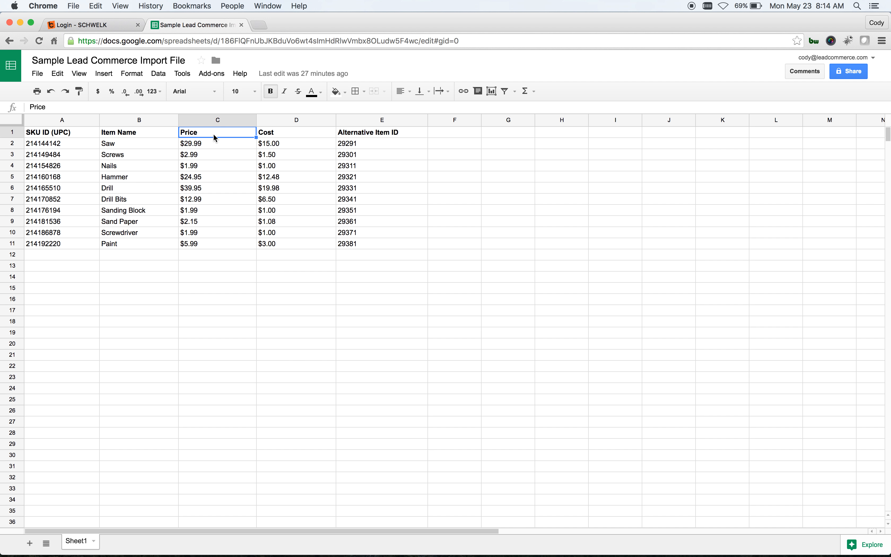
left_click(302, 138)
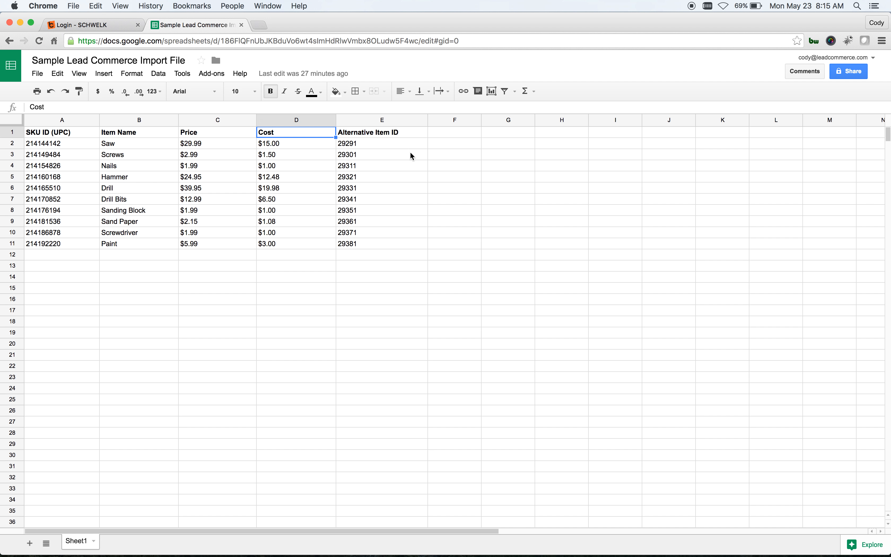
left_click(378, 135)
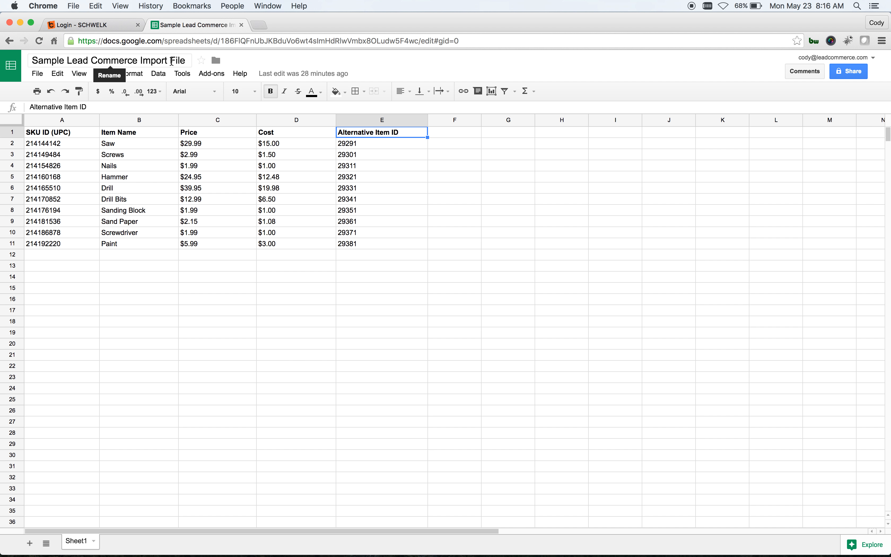
Step: Download the current sheet as a comma-separated values (.csv) file
left_click(38, 76)
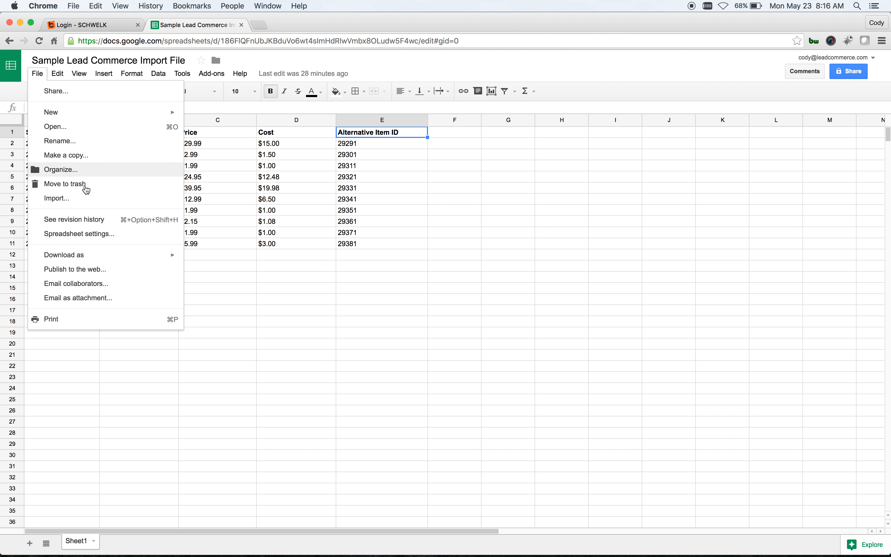
mouse_move(133, 257)
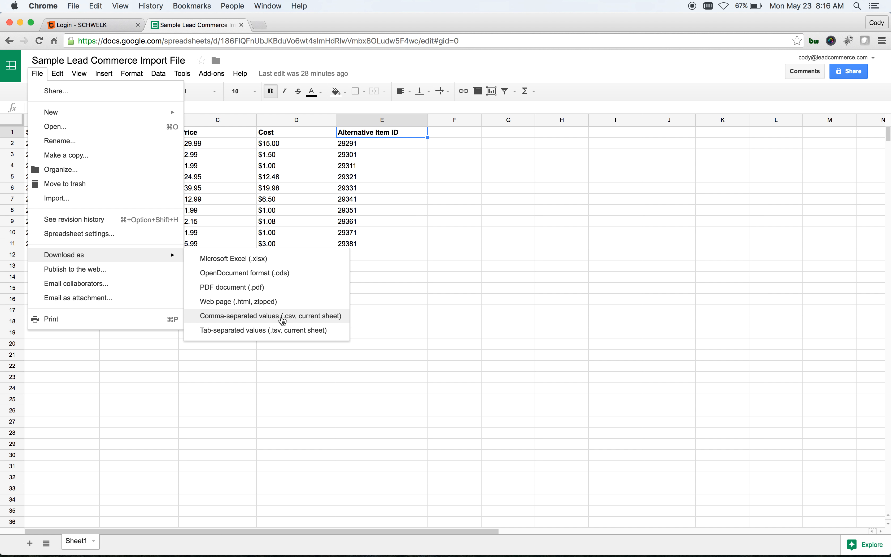
left_click(298, 316)
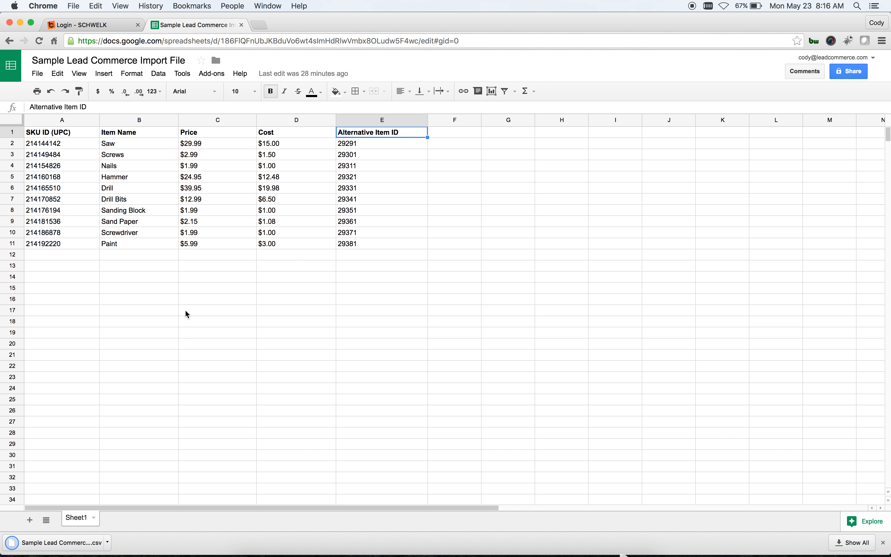
Step: Switch to the Lead Commerce portal and log in with the account username and password
left_click(92, 25)
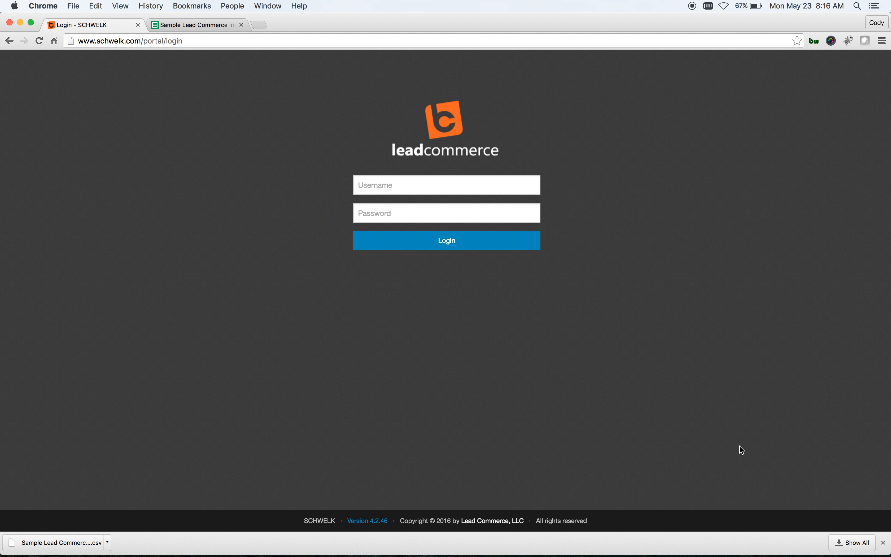
left_click(883, 542)
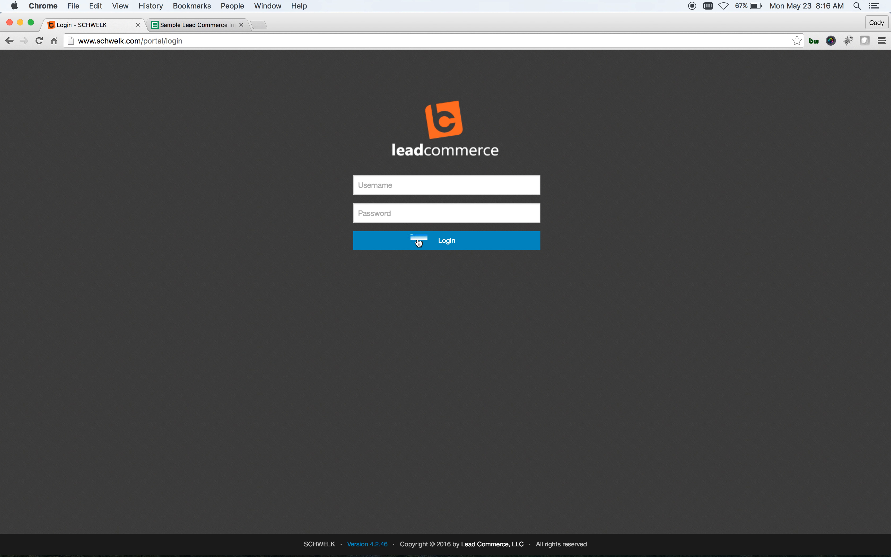
left_click(390, 187)
key("Return")
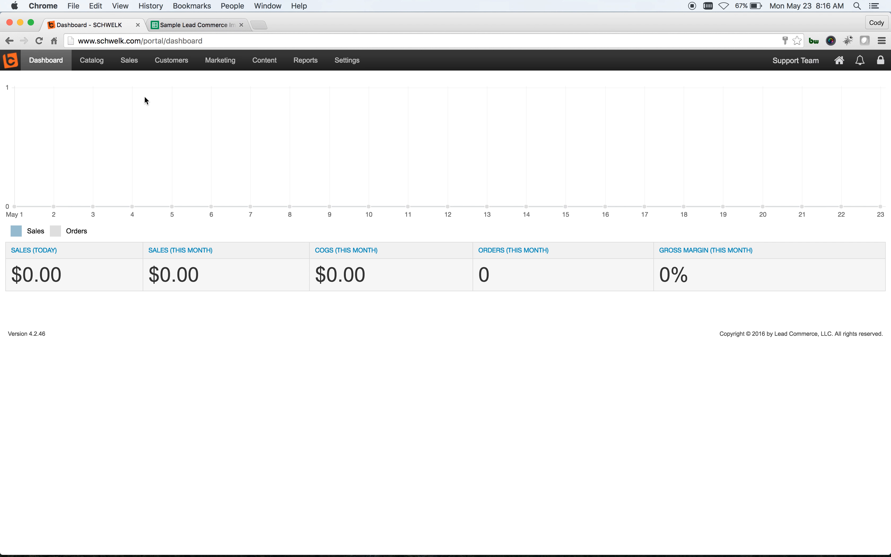
Step: Open the import dialog for products in the catalog
left_click(100, 63)
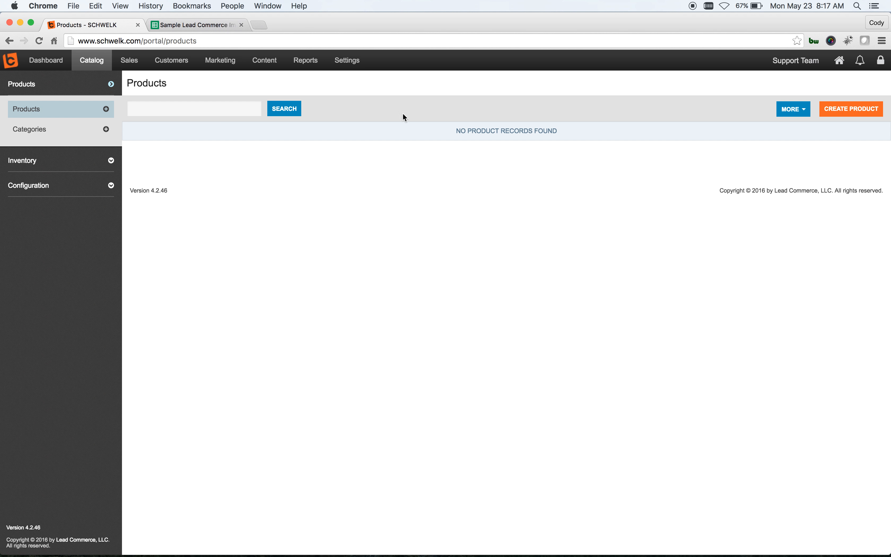
left_click(788, 110)
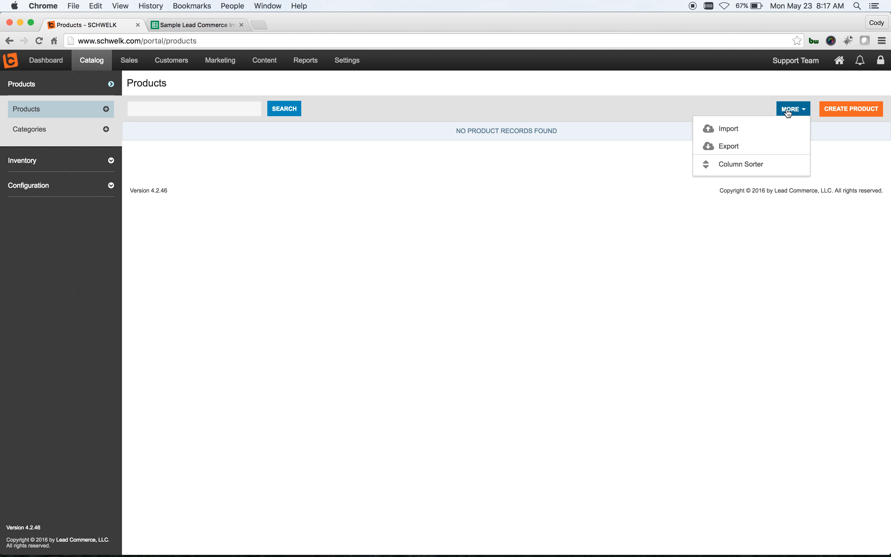
left_click(734, 130)
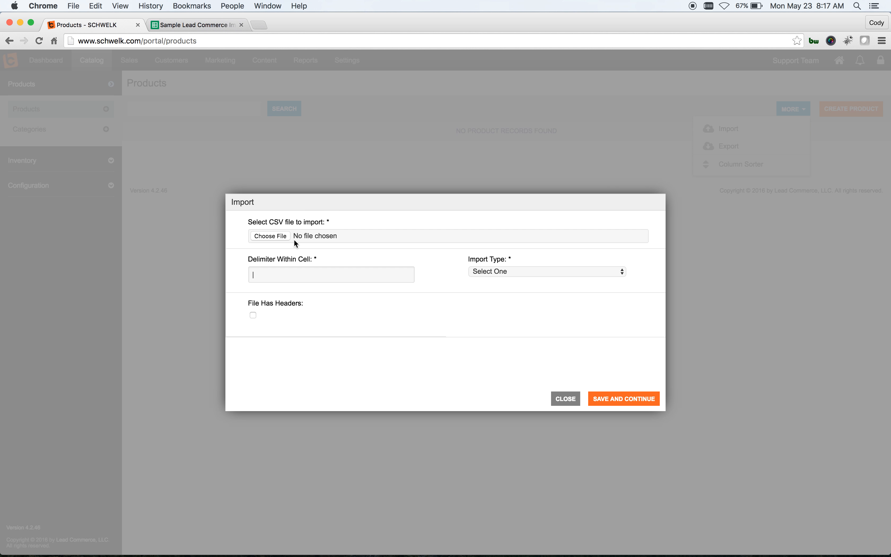
Step: Choose "Sample Lead Commerce Import File - Sheet1.csv" from Downloads as the import file and set the import type to Create
left_click(279, 237)
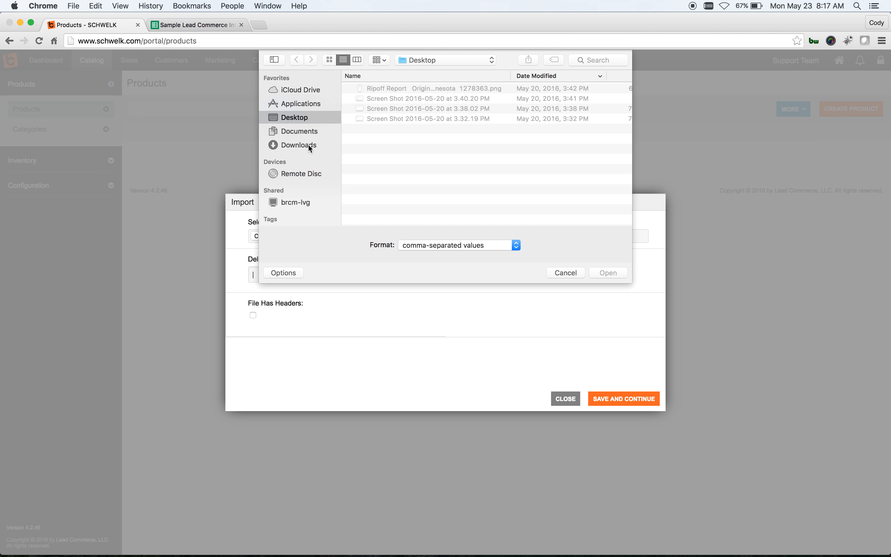
left_click(308, 146)
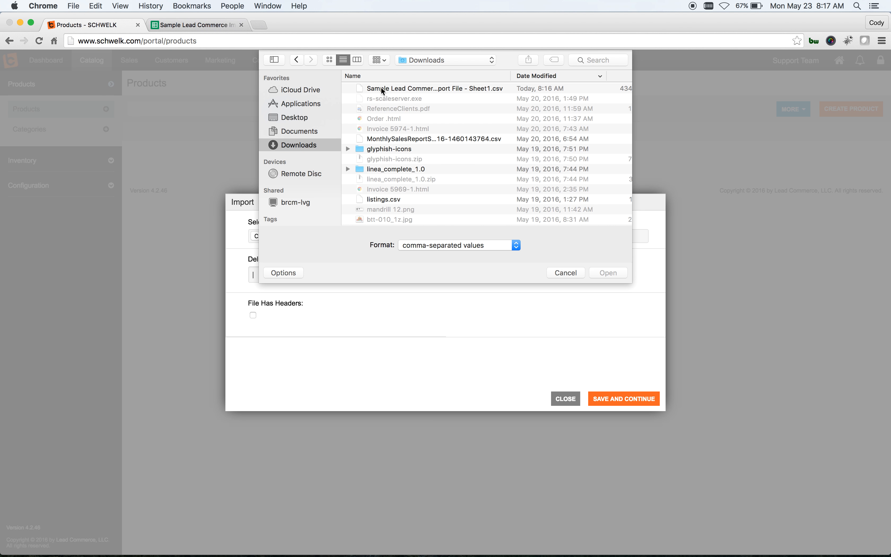
double_click(412, 87)
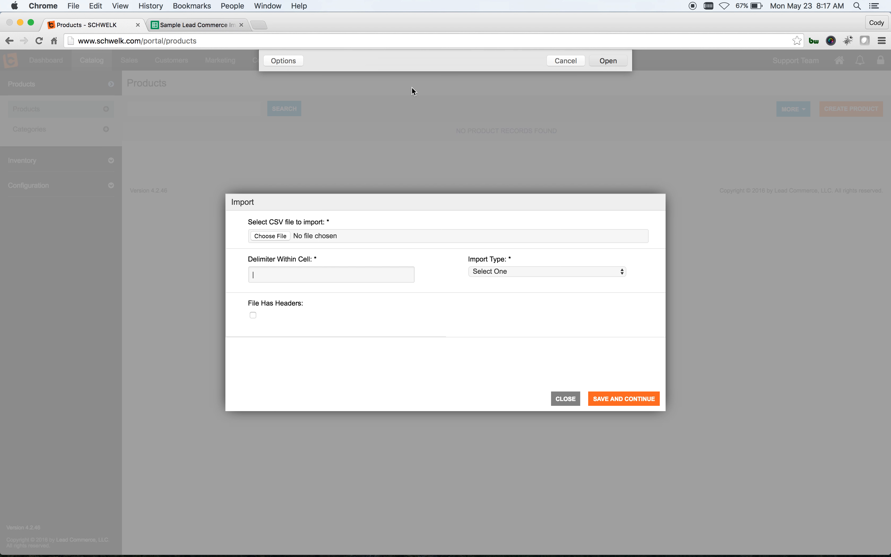
left_click(493, 272)
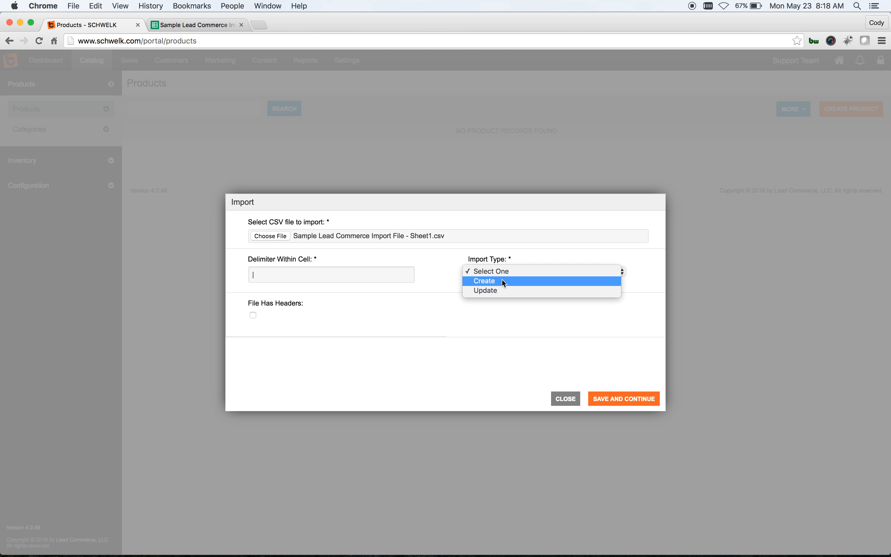
left_click(523, 283)
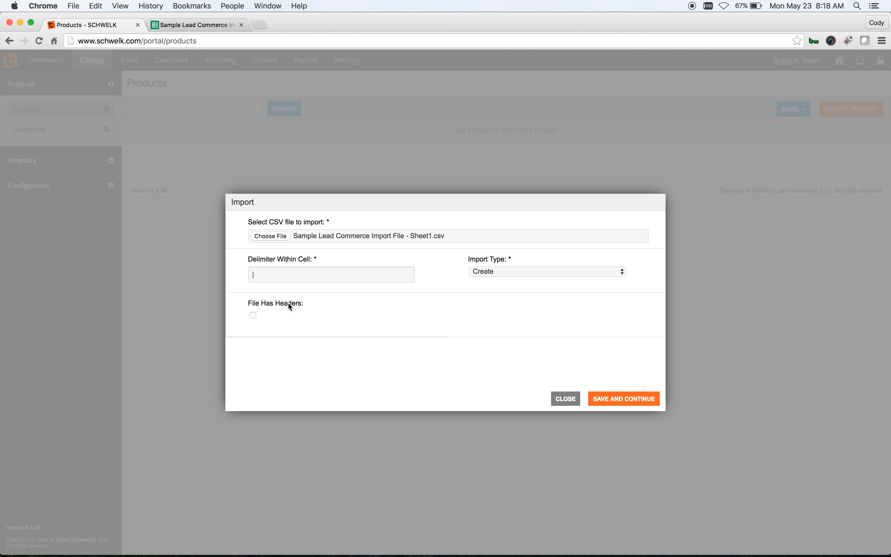
Step: Check the header row in the source spreadsheet, mark the import file as having headers, and continue to column matching
left_click(196, 25)
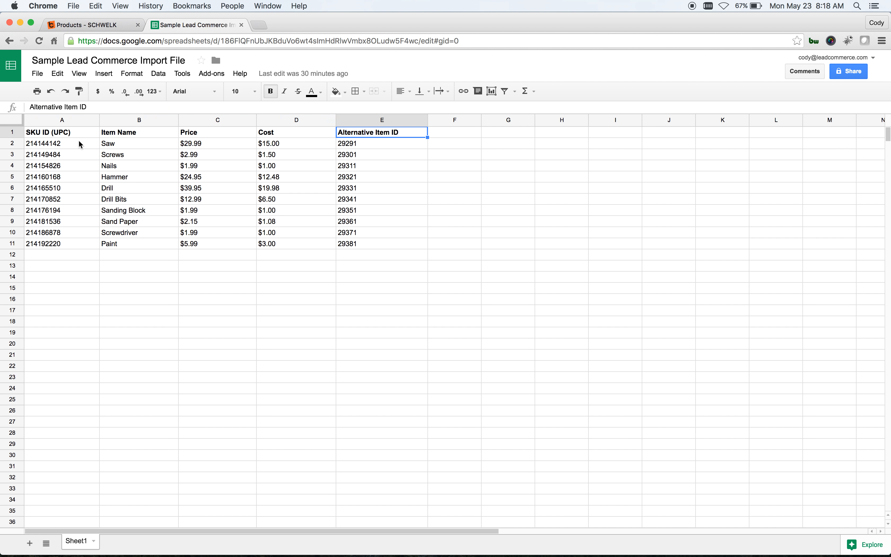
left_click(11, 133)
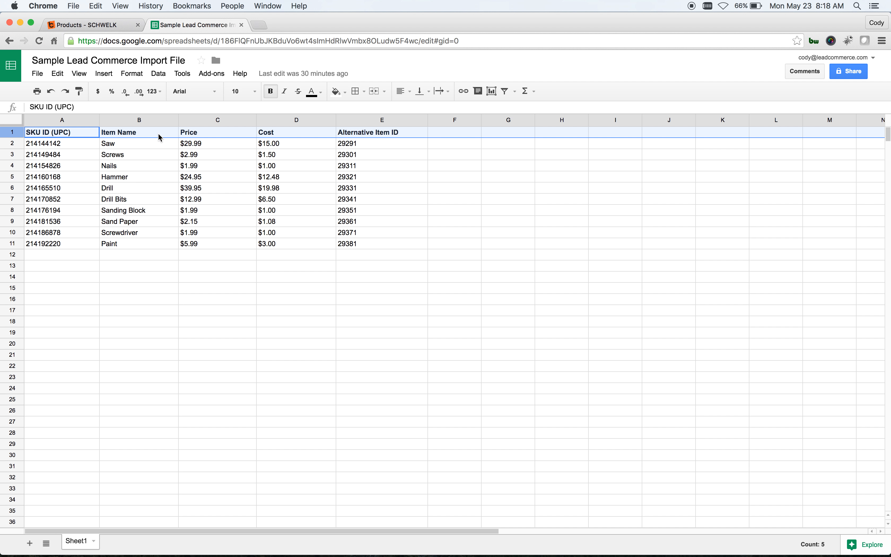
left_click(97, 26)
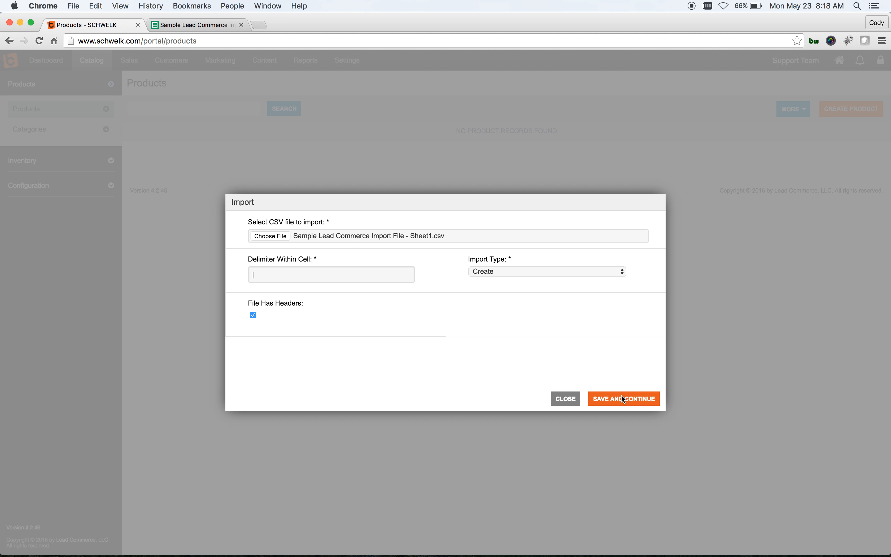
left_click(609, 398)
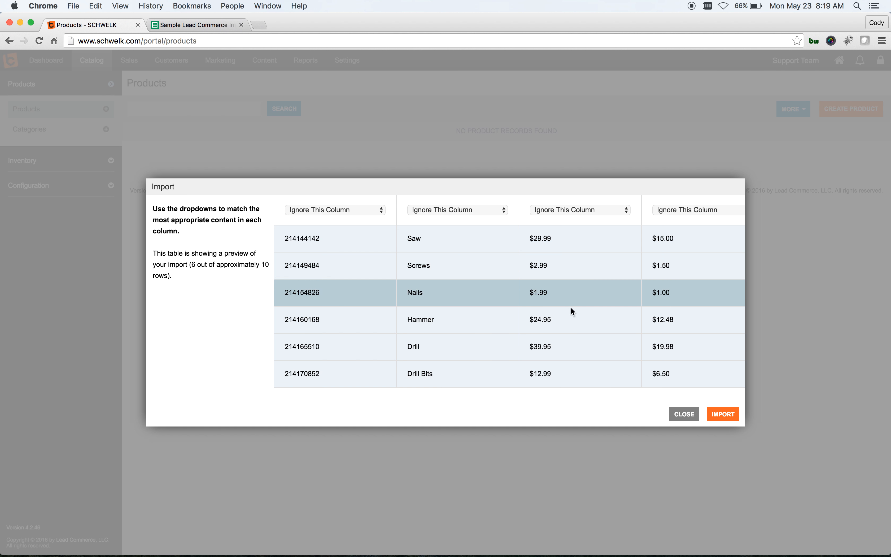
Step: Match the SKU number column to Custom Product ID and the item name column to Product Name
scroll(679, 311, "right", 1)
scroll(677, 307, "right", 5)
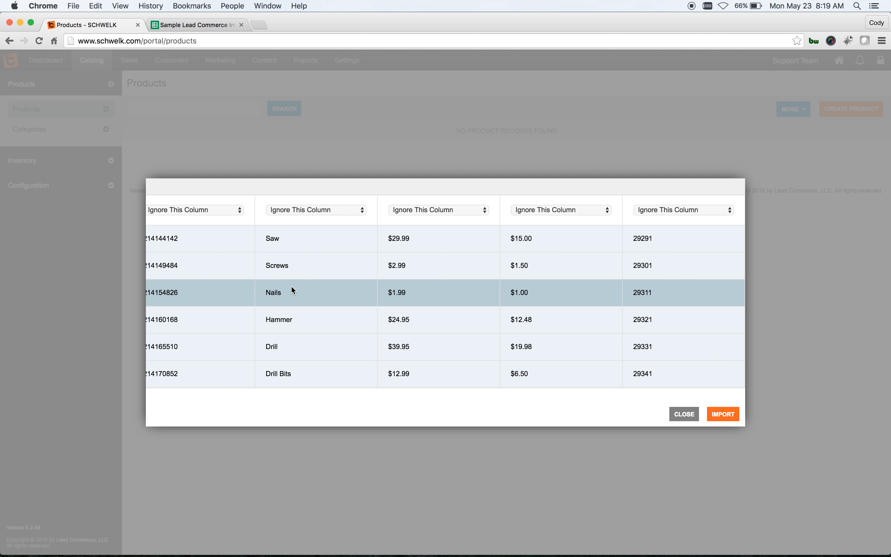
scroll(292, 290, "left", 2)
scroll(292, 290, "left", 3)
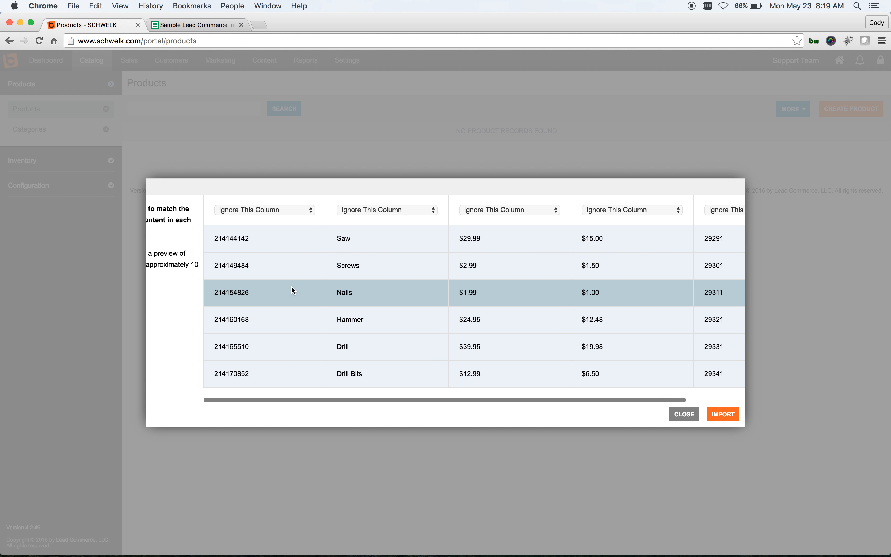
scroll(292, 287, "left", 3)
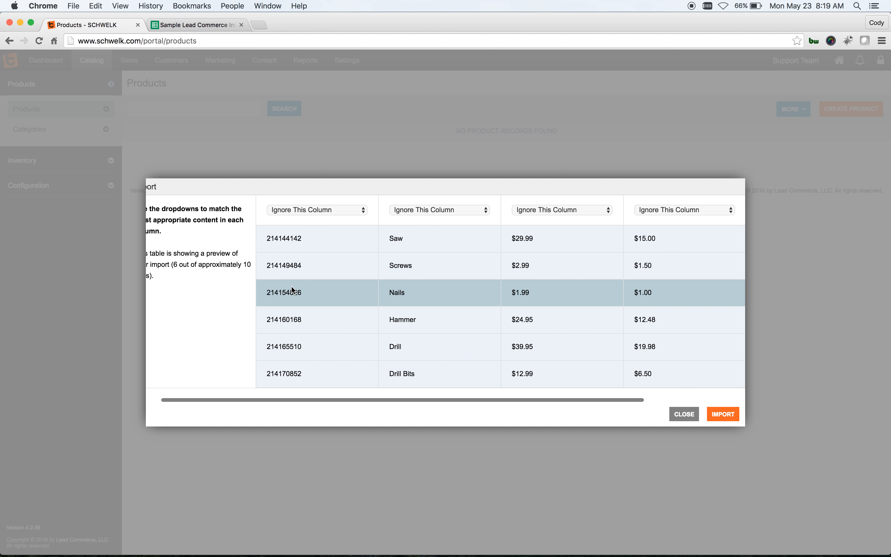
left_click(357, 211)
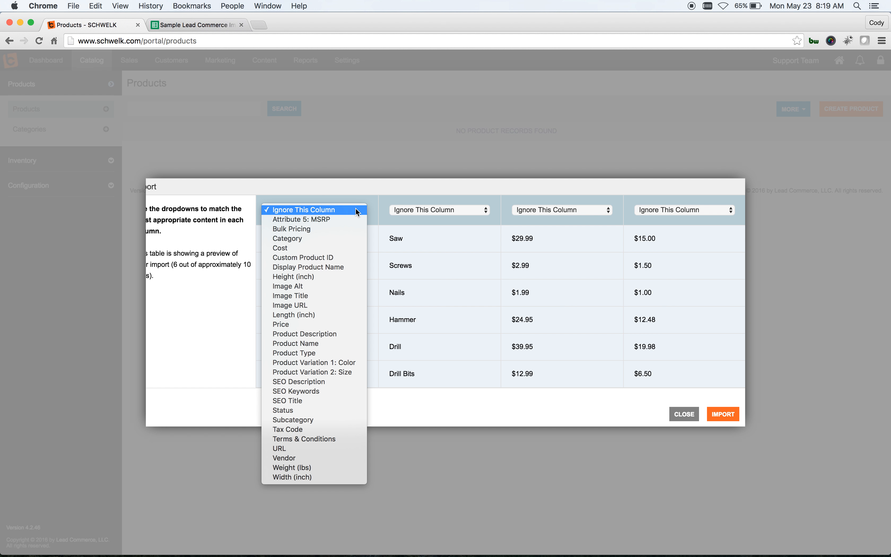
left_click(303, 257)
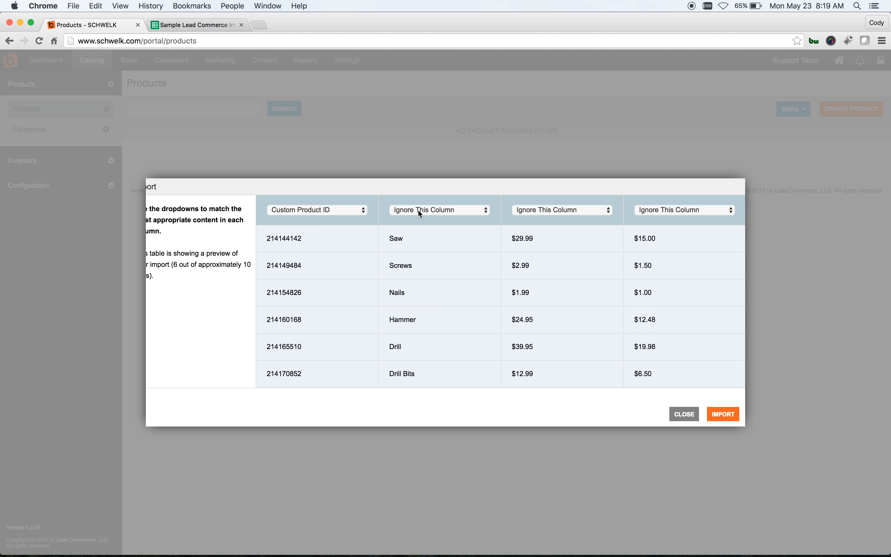
left_click(419, 212)
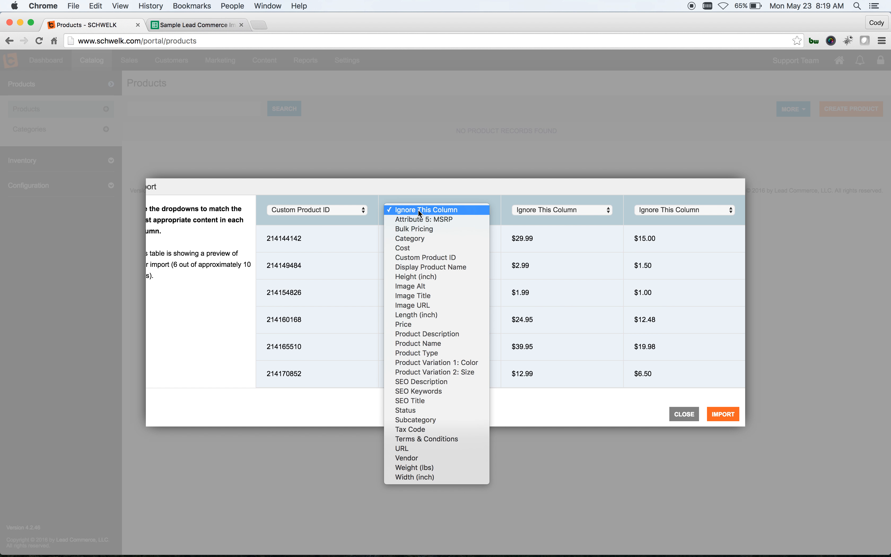
left_click(433, 343)
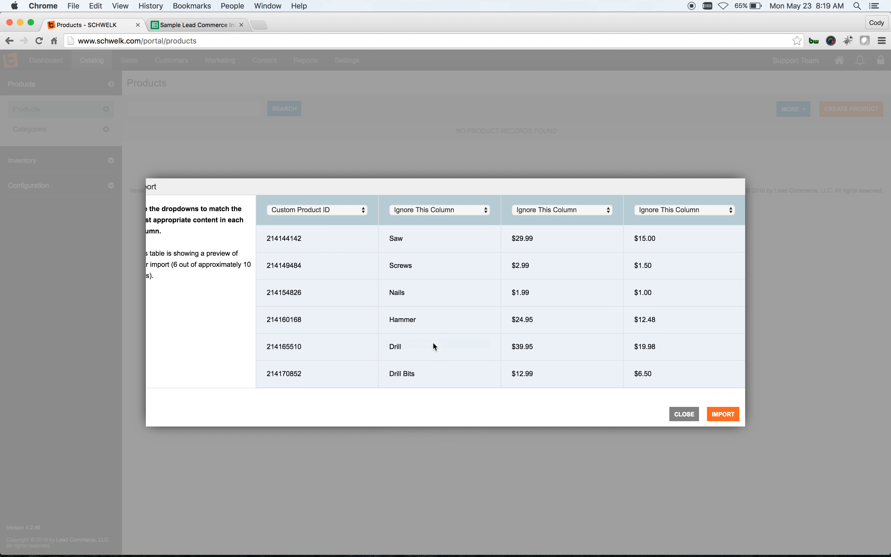
Step: Match the third import column to Price and the fourth to Cost
left_click(562, 209)
left_click(534, 338)
left_click(685, 210)
left_click(657, 248)
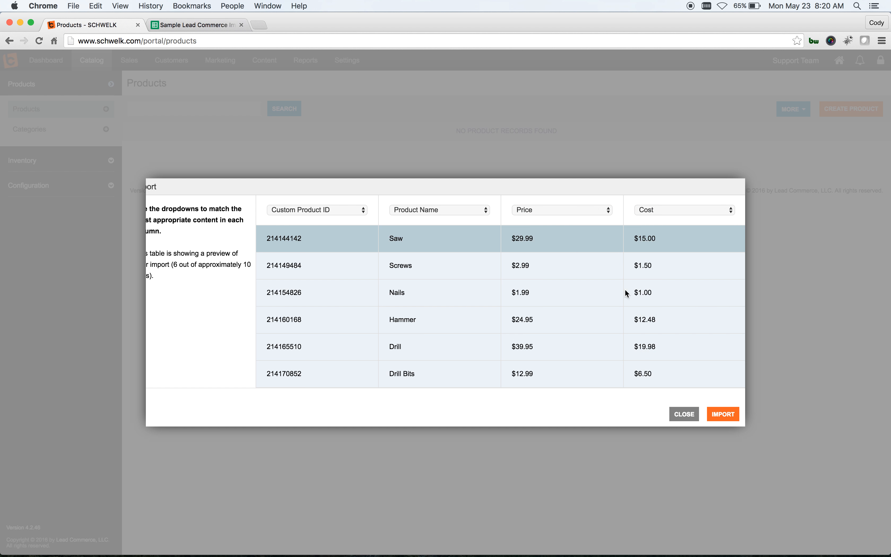
Step: Examine the field options offered for the alternative item ID column without choosing one
scroll(591, 298, "right", 5)
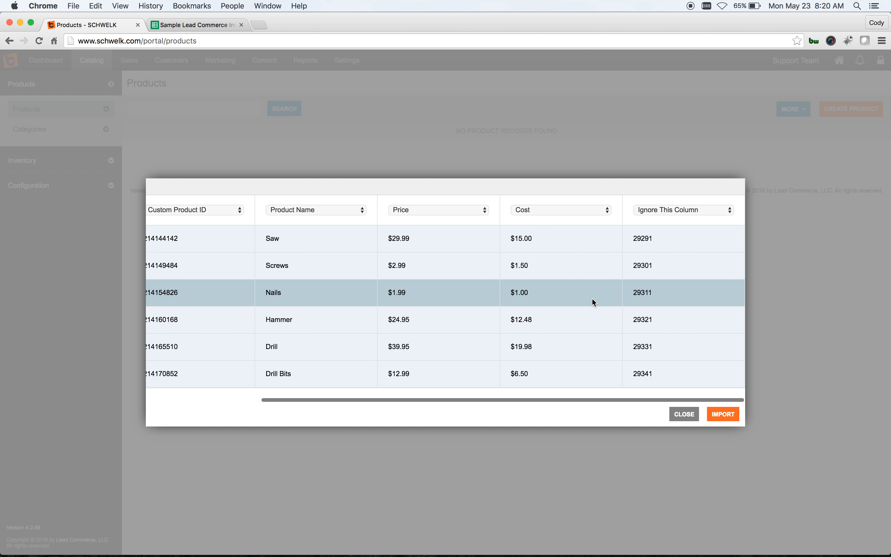
left_click(650, 213)
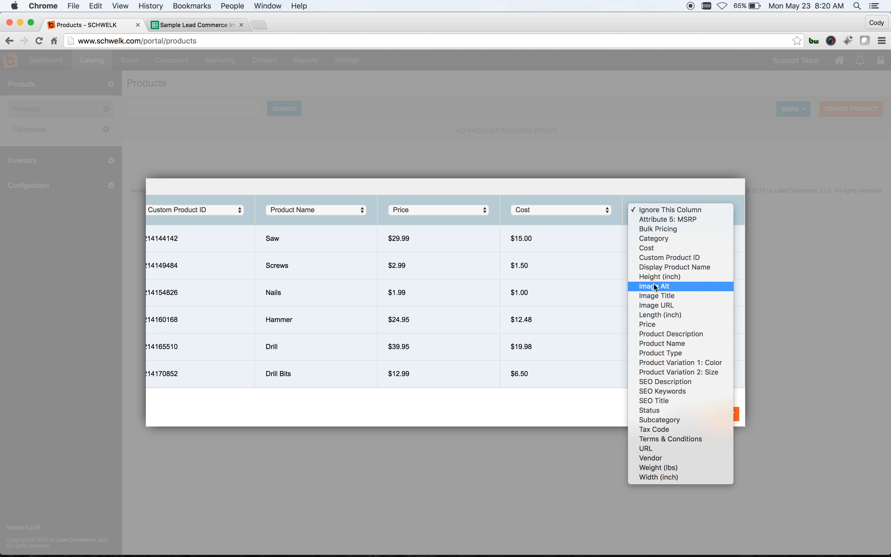
left_click(553, 411)
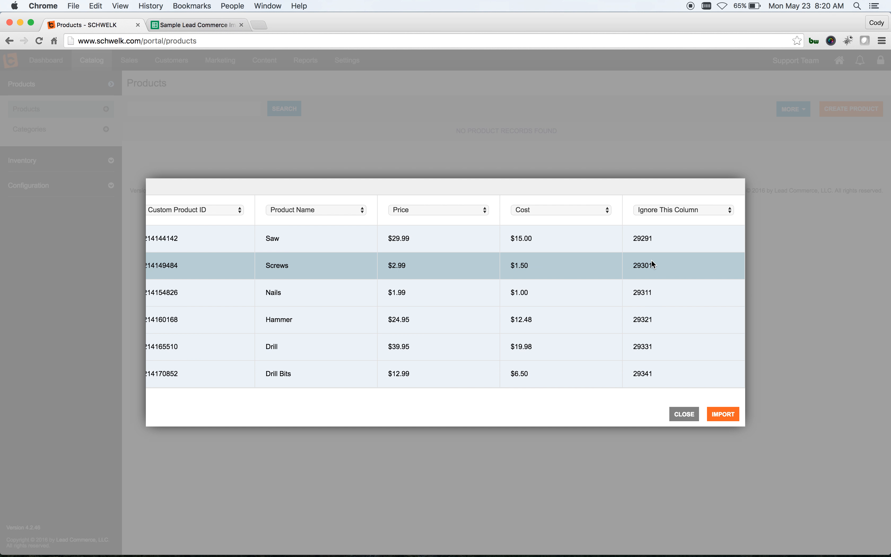
Step: Close the import without running it, open the product attributes list, and check the last column's header in the source spreadsheet
left_click(681, 414)
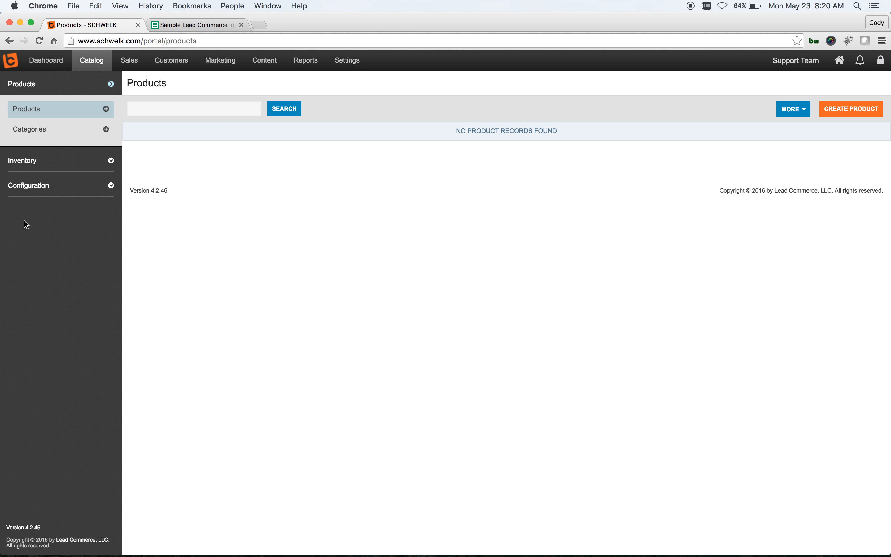
left_click(42, 190)
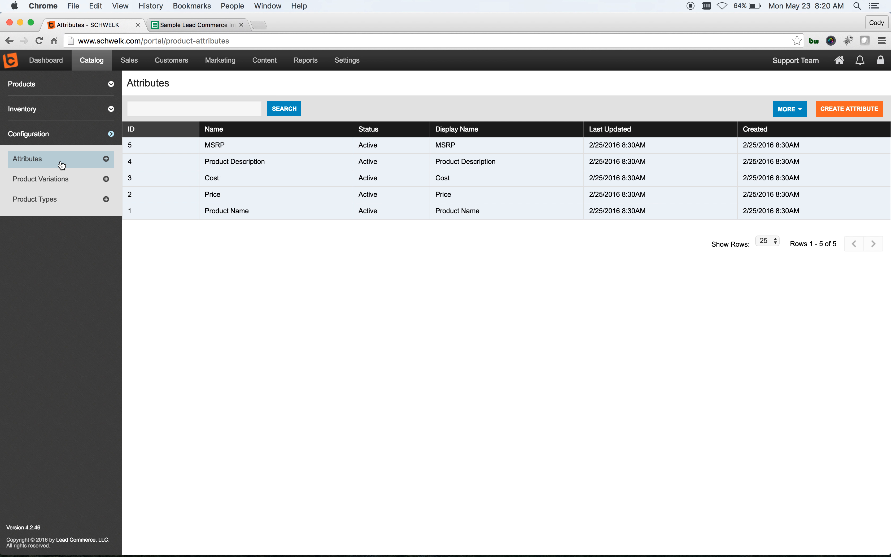
left_click(195, 24)
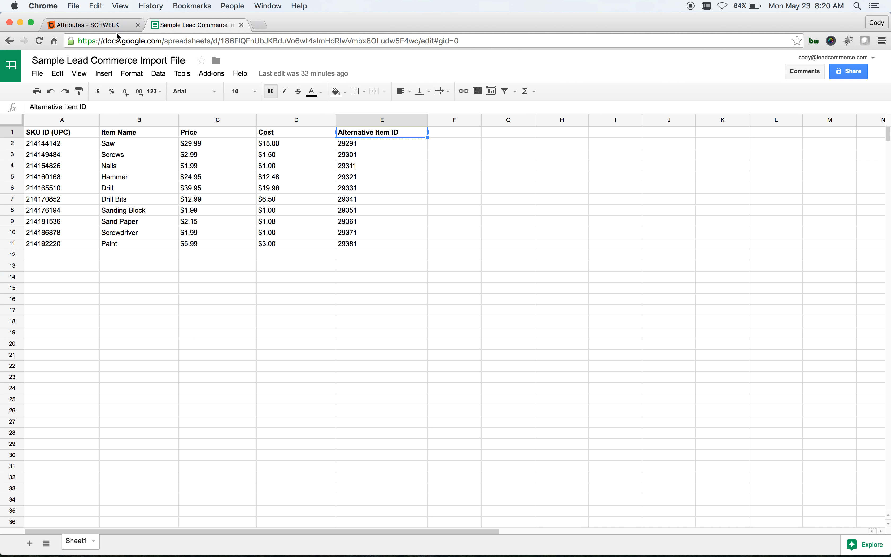
left_click(84, 24)
Step: Create and save an attribute named Alternative Item ID, hidden from the website, applied to Products, with type Small Text Area
left_click(853, 111)
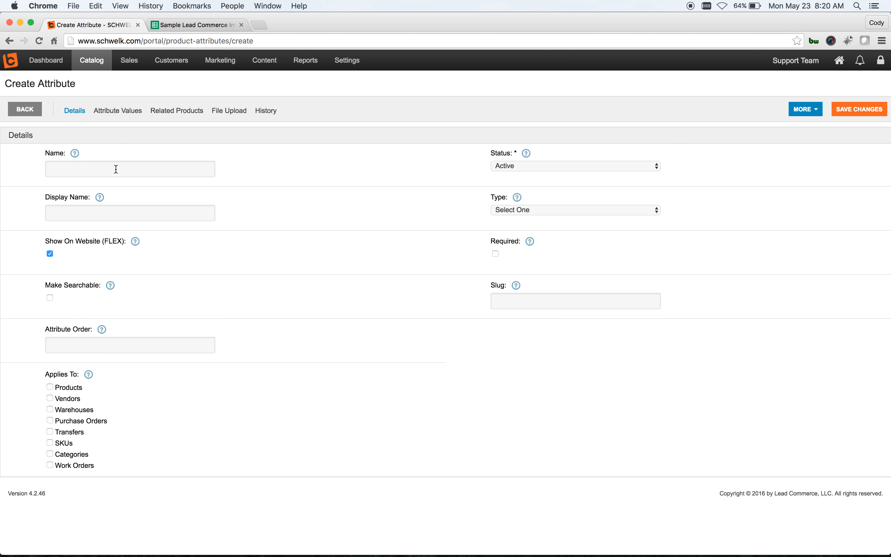
left_click(115, 169)
type("Alternative Item ID")
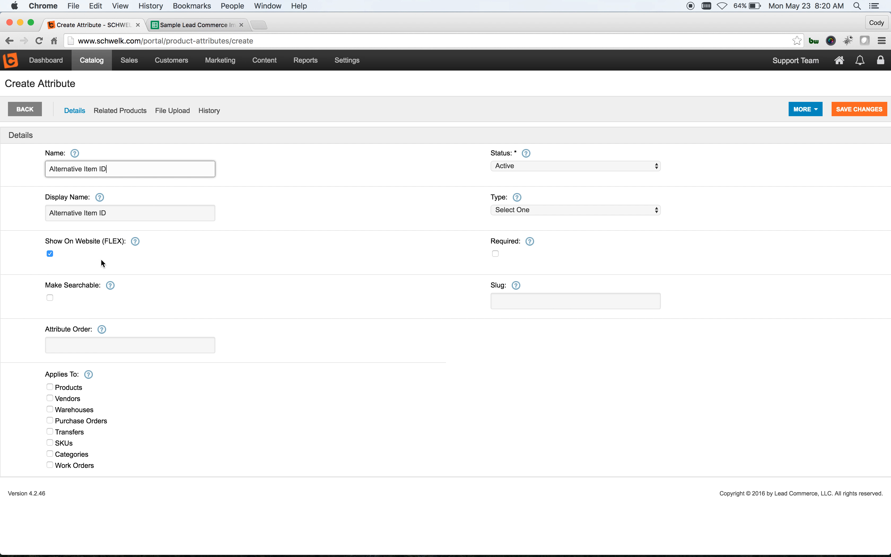
left_click(50, 254)
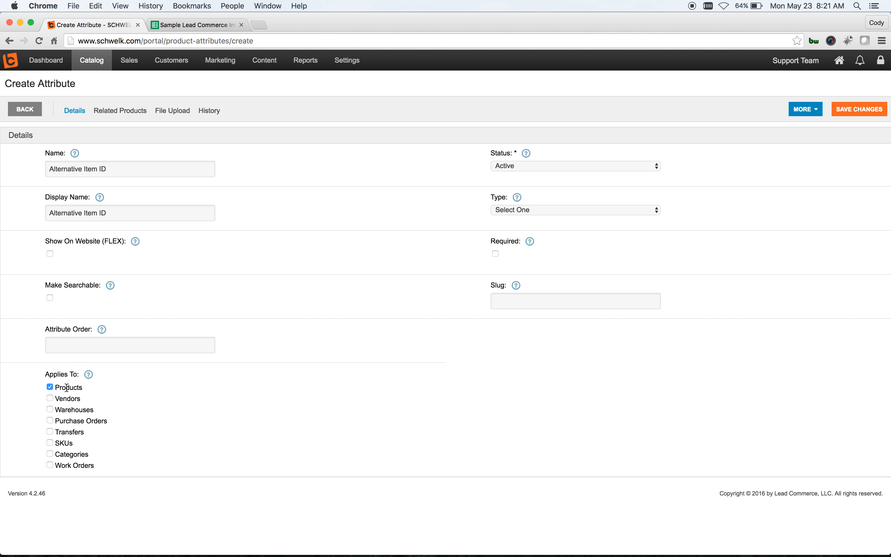
left_click(576, 209)
left_click(523, 236)
left_click(854, 107)
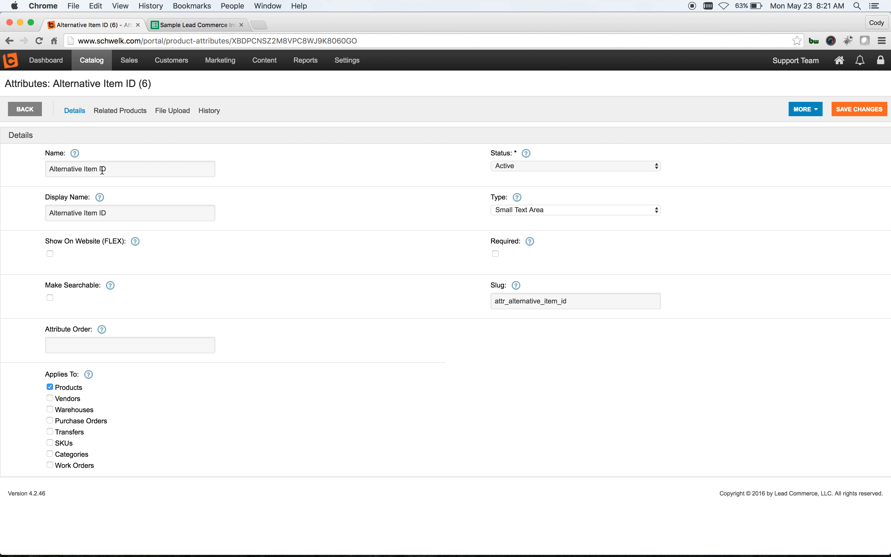
Step: Check a new product form of type Retail Products for the Alternative Item ID field, and return to the product list without saving
left_click(96, 65)
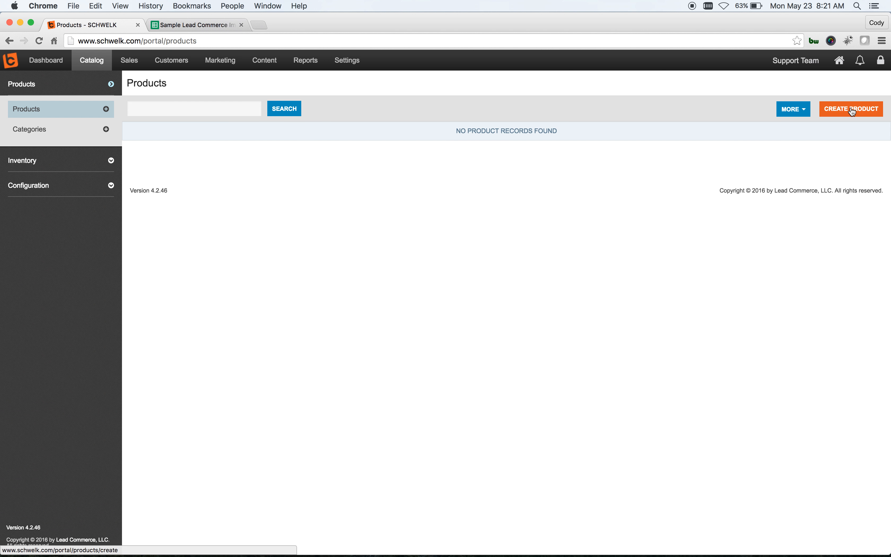
left_click(852, 112)
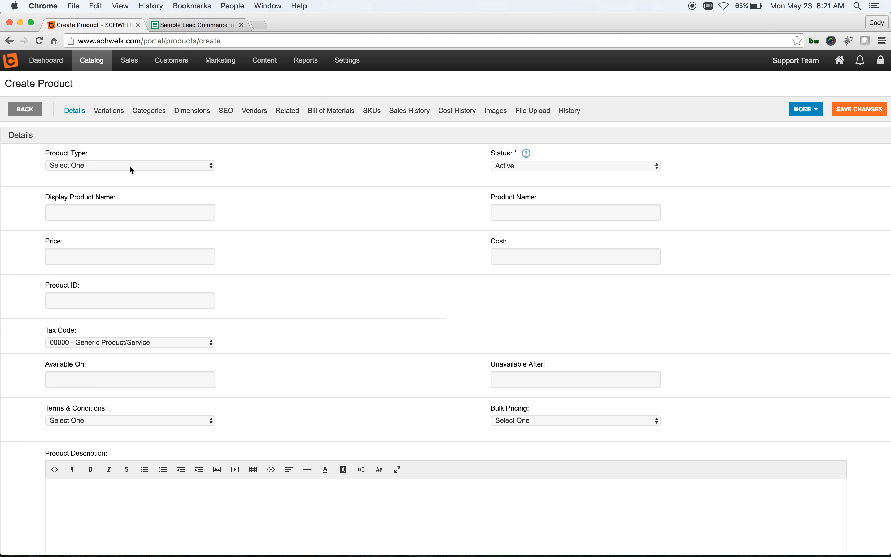
left_click(130, 166)
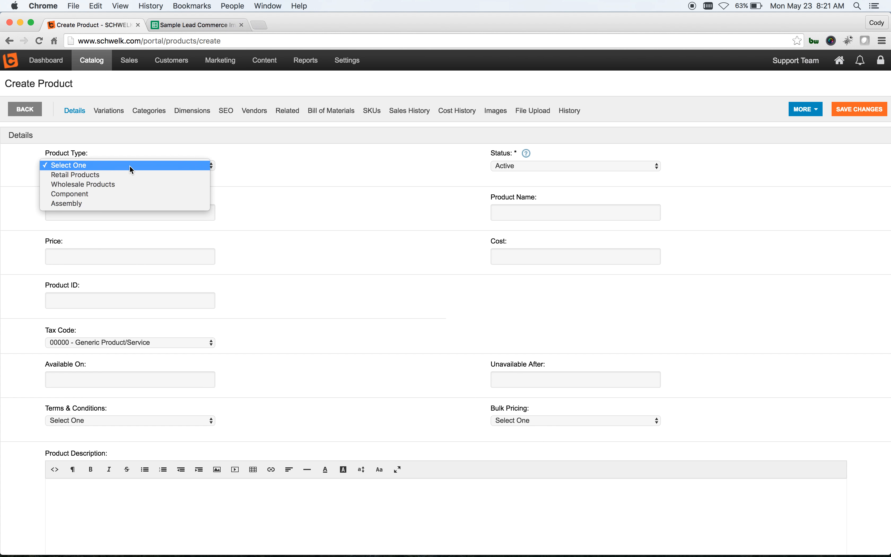
left_click(100, 175)
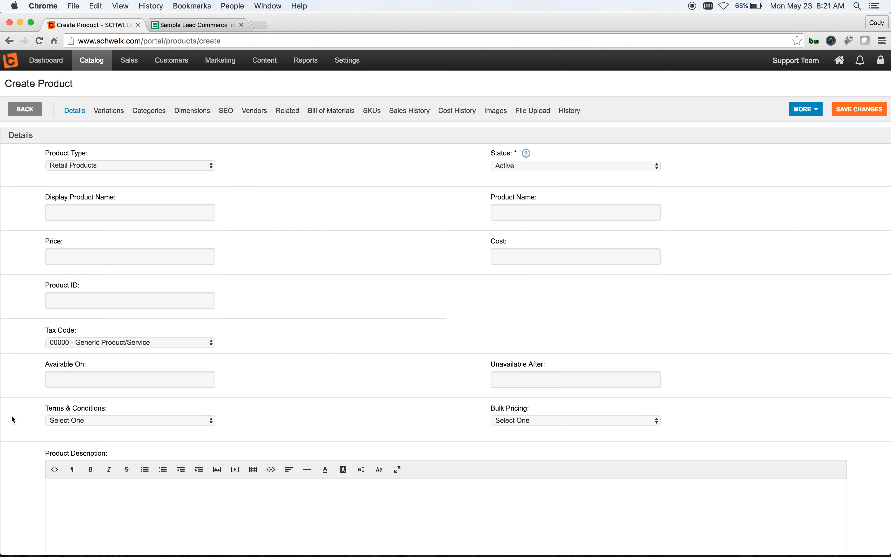
scroll(13, 419, "down", 5)
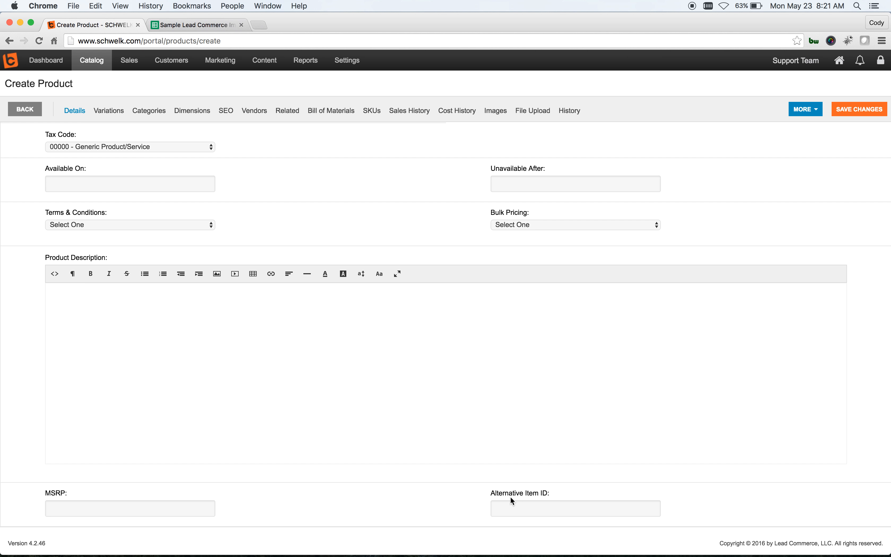
left_click(92, 61)
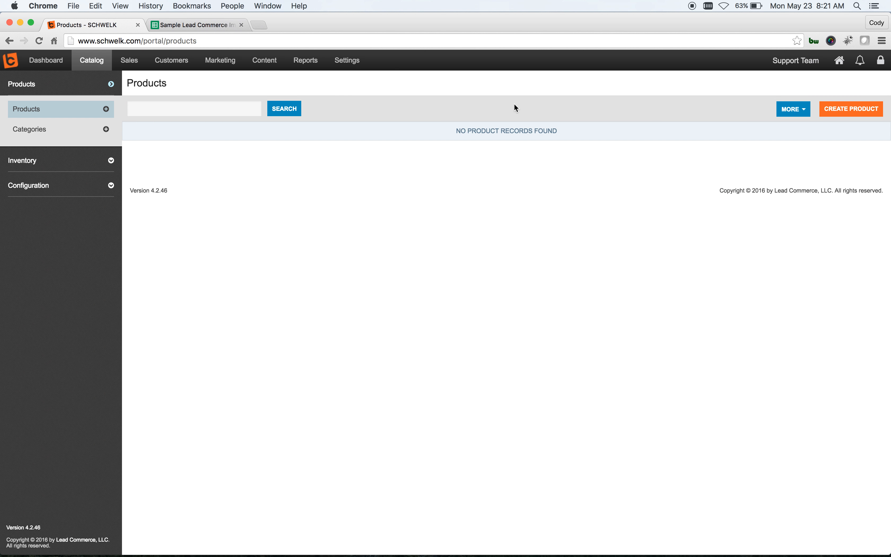
Step: Start a product import with Sample Lead Commerce Import File - Sheet1.csv, mark it as having headers, and continue to column matching
left_click(793, 109)
left_click(788, 128)
left_click(270, 236)
double_click(405, 111)
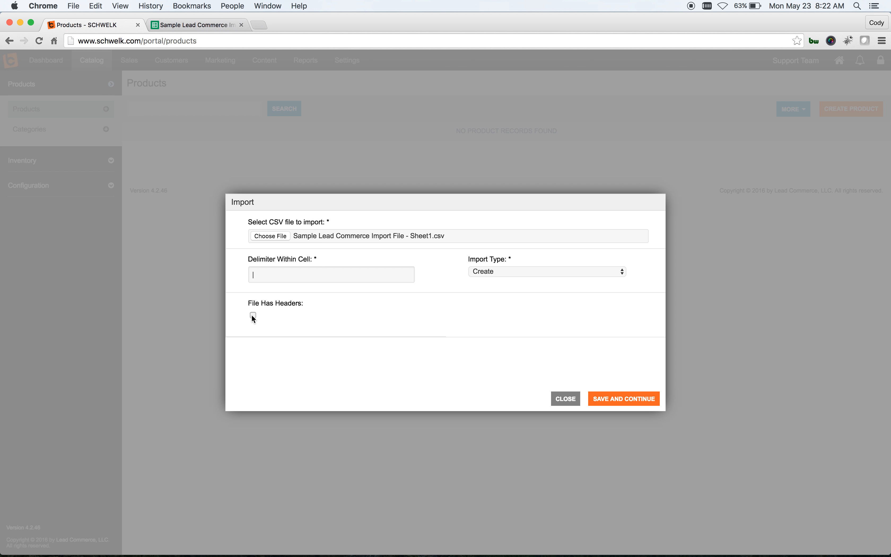
left_click(605, 397)
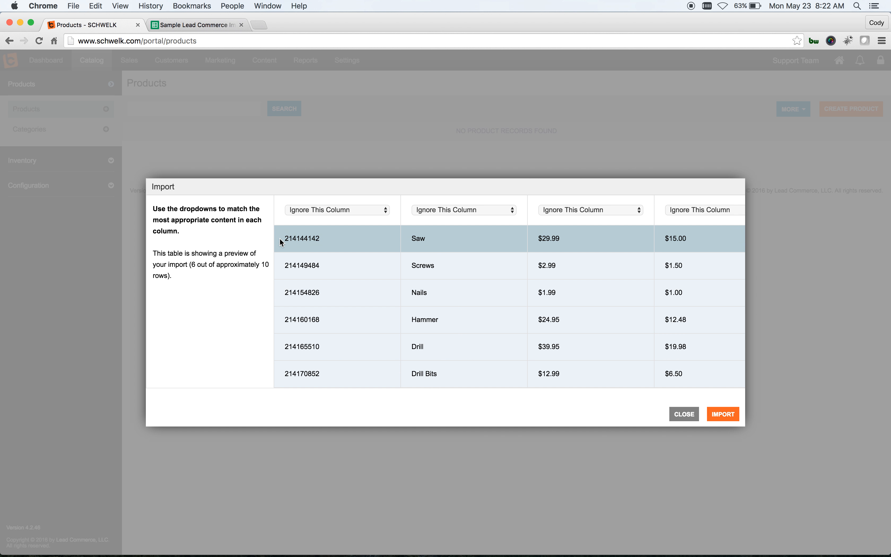
Step: Match the first four import columns to Custom Product ID, Product Name, Price and Cost, in that order
left_click(321, 209)
left_click(329, 268)
left_click(458, 212)
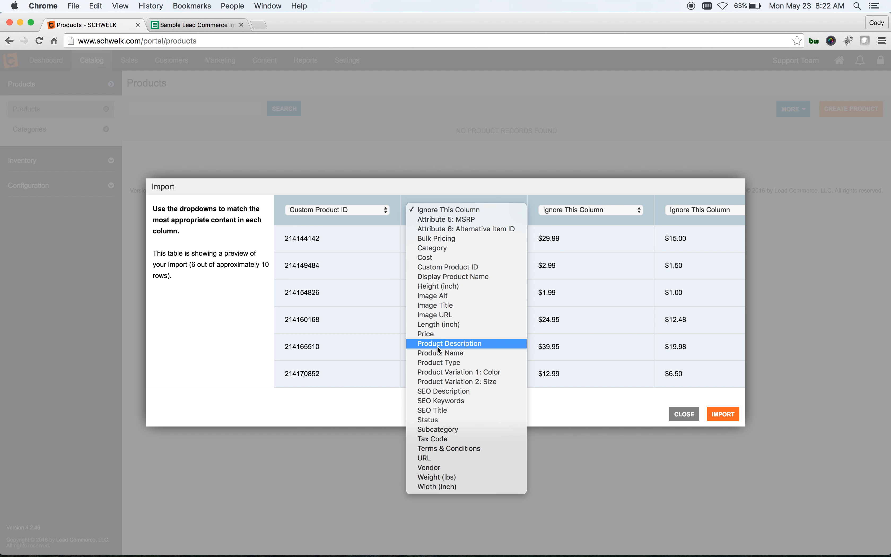
left_click(439, 353)
left_click(589, 209)
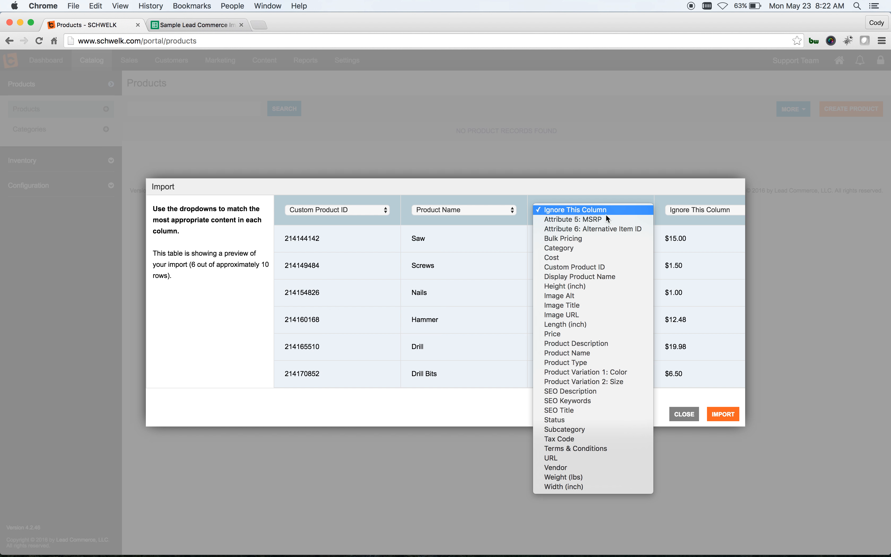
left_click(554, 334)
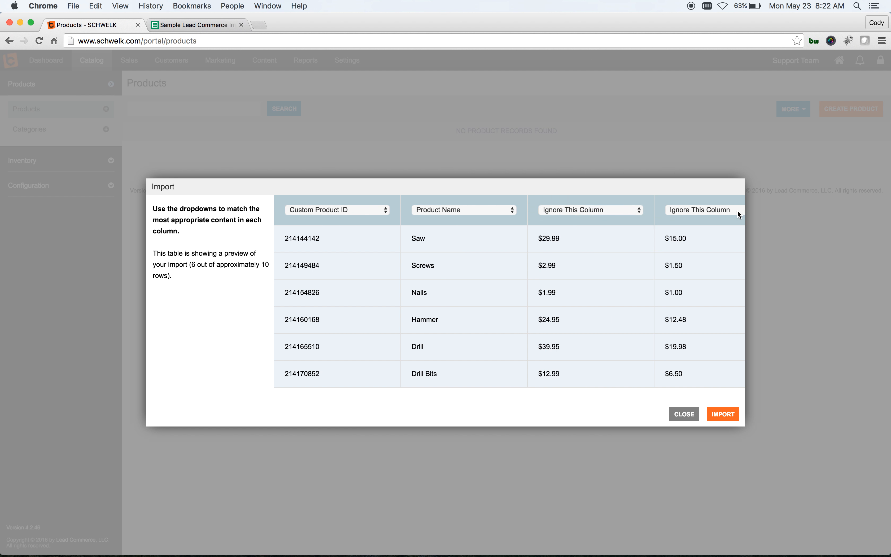
left_click(697, 209)
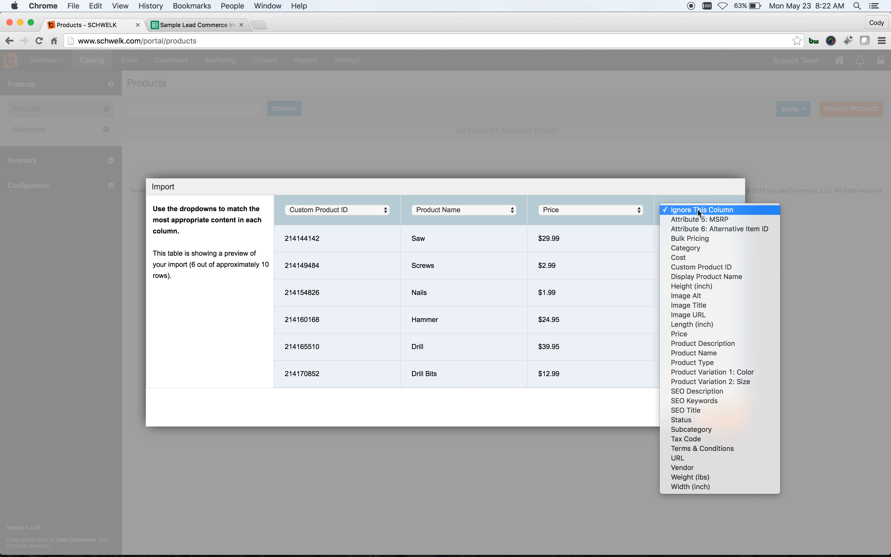
left_click(679, 258)
Step: Match the last import column to Attribute 6: Alternative Item ID, run the import, and dismiss the confirmation
scroll(602, 332, "right", 5)
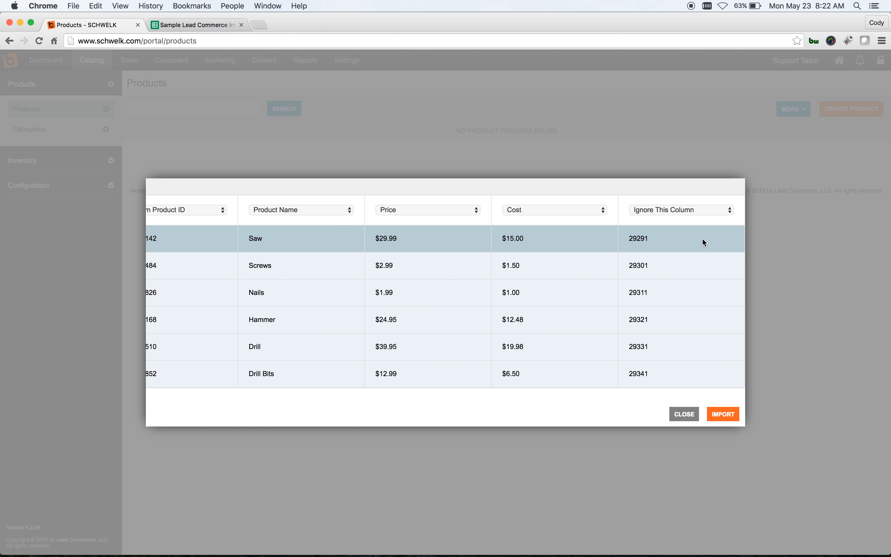
left_click(648, 209)
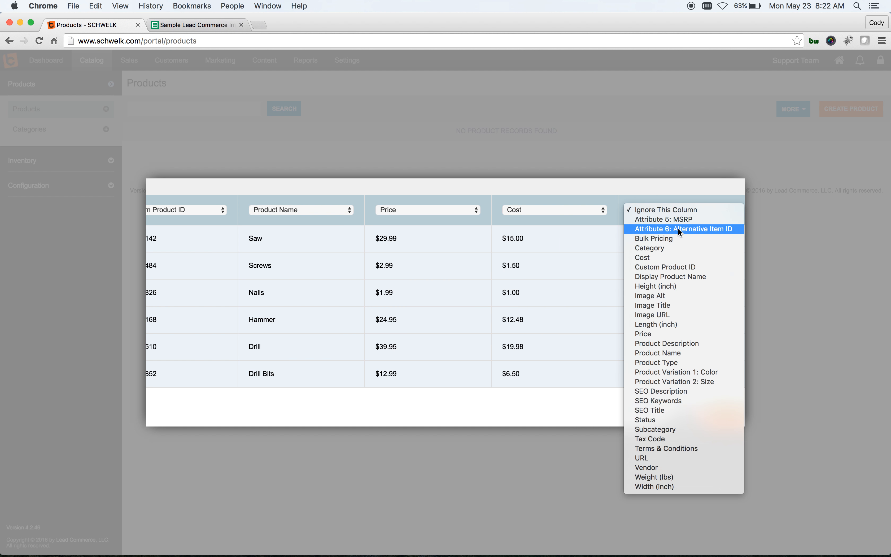
left_click(700, 228)
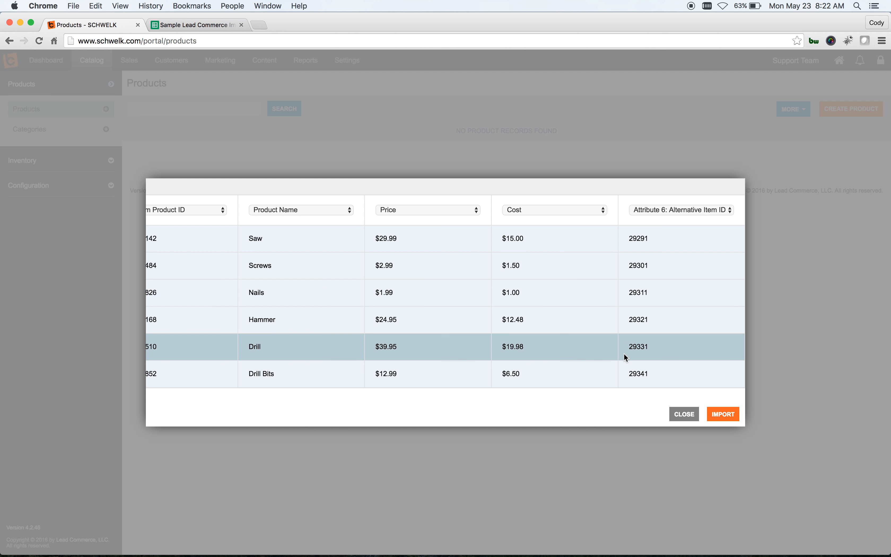
left_click(723, 414)
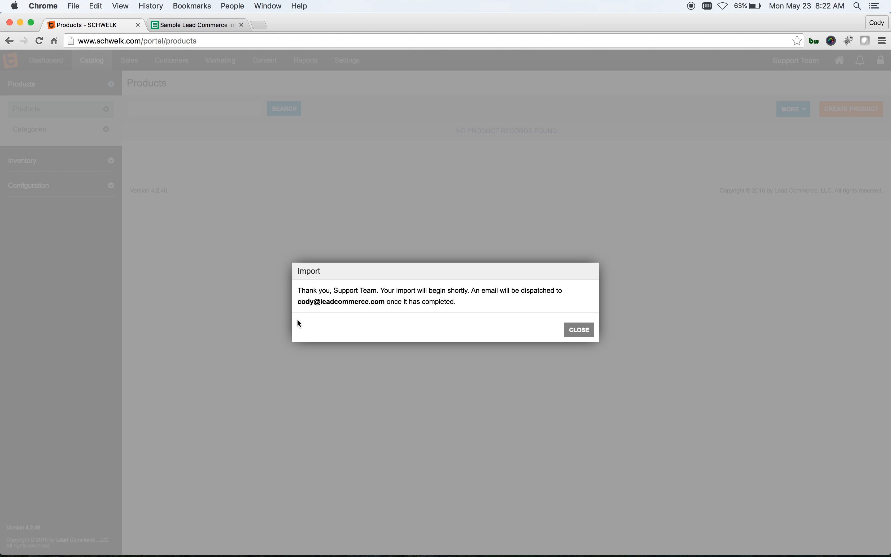
left_click(575, 331)
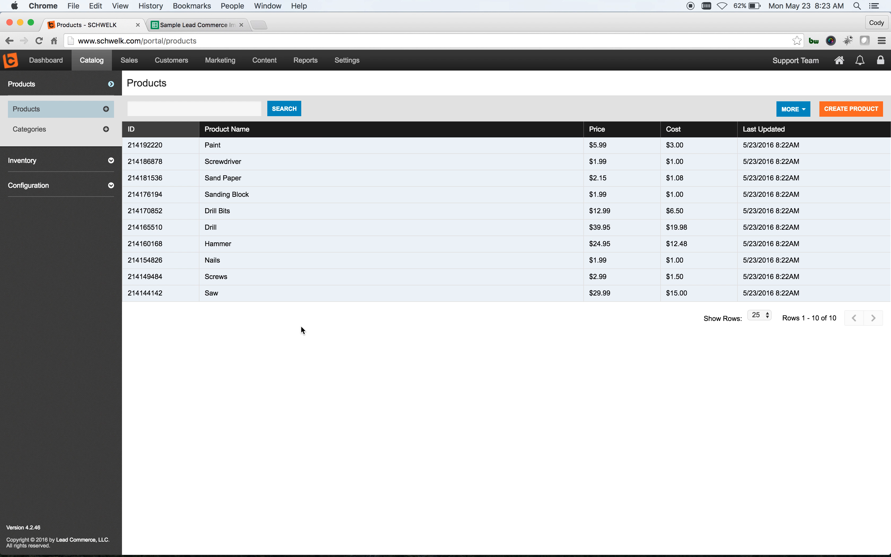
left_click(792, 109)
left_click(486, 110)
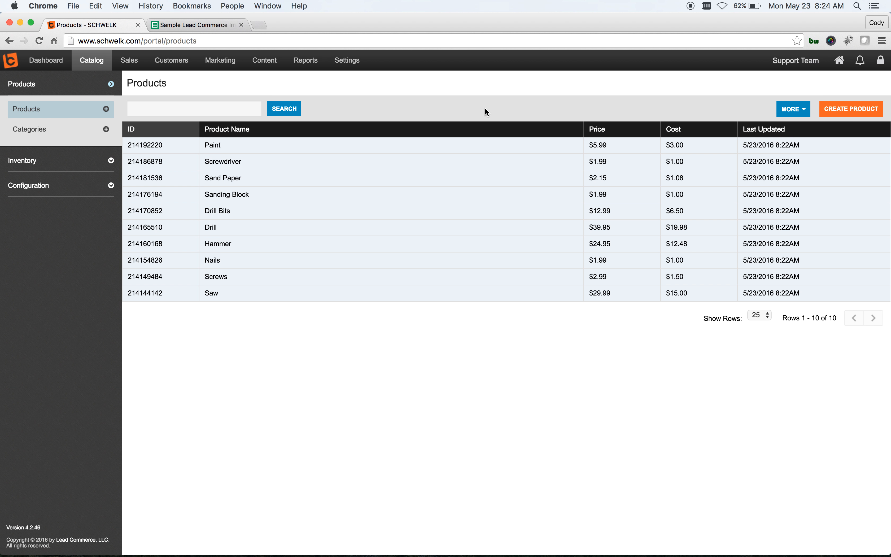